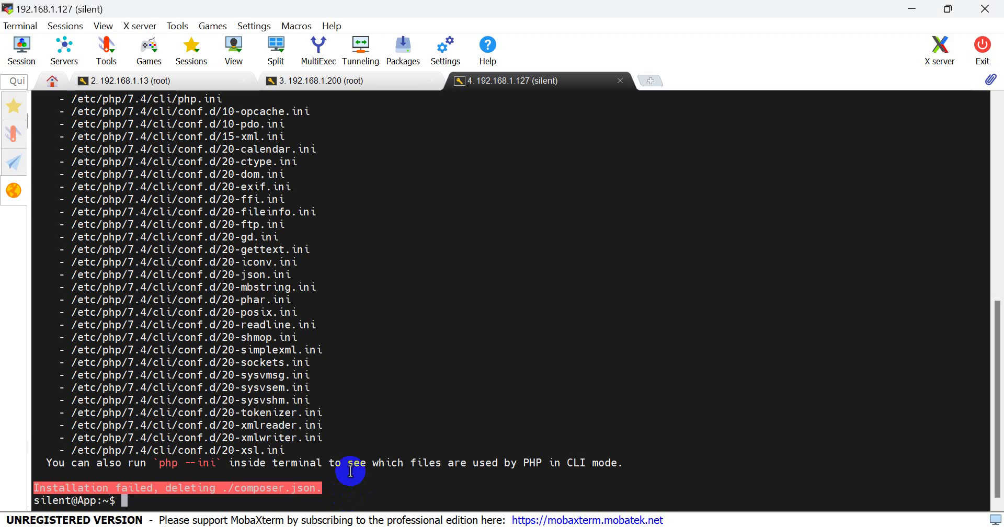
Add fresh empty prompt lines below the failed Composer installation message.
key("Return")
key("Return")
key("Return")
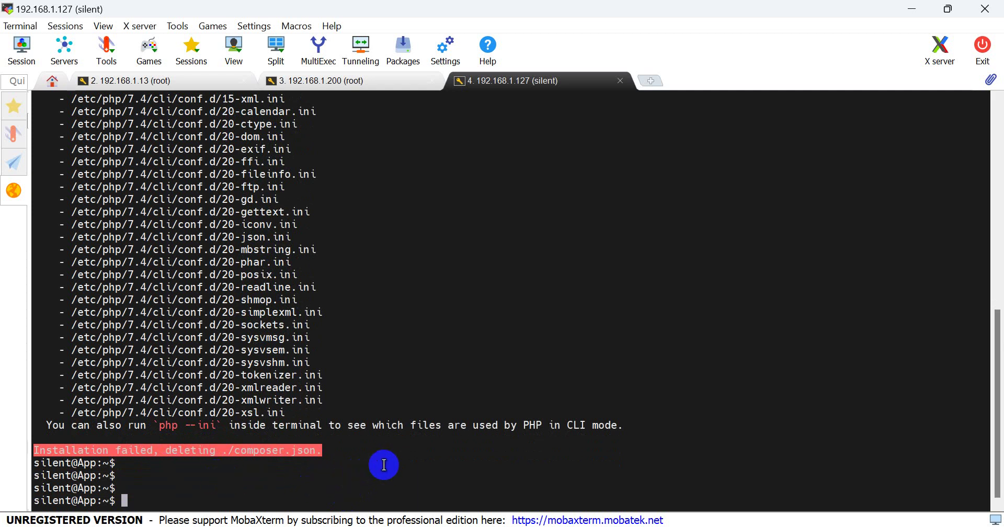
Paste and run sudo apt-get install for the PHP 7.4 extensions, supplying the sudo password.
right_click(448, 463)
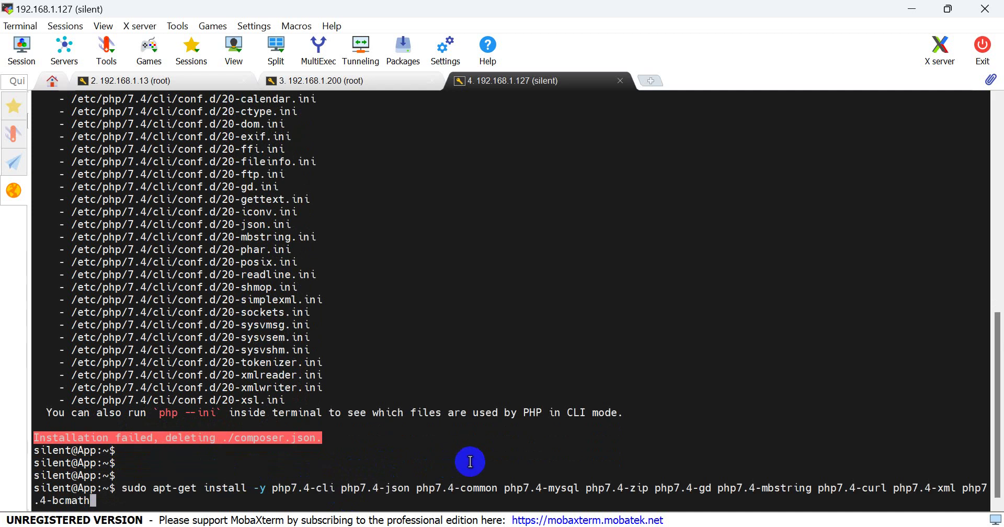
left_click_drag(122, 488, 330, 497)
key("ctrl+c")
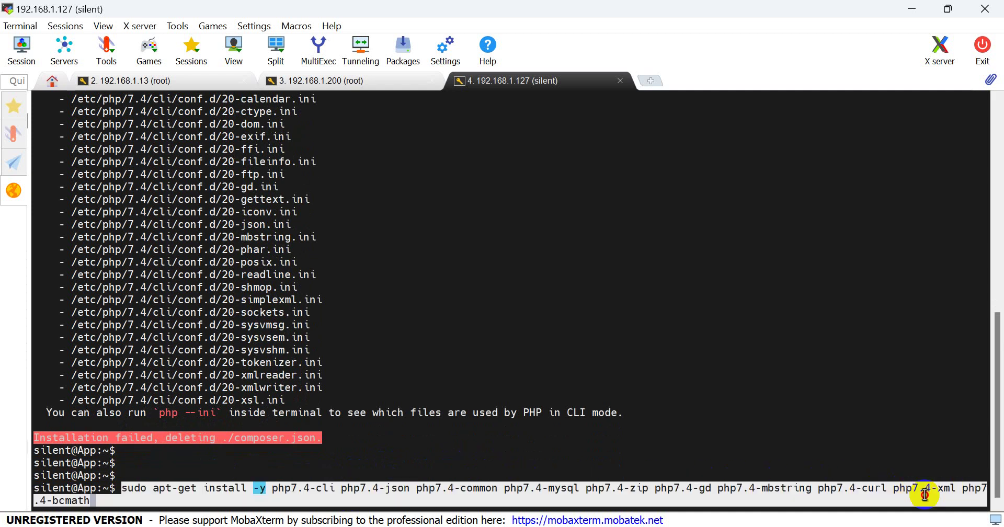
left_click(105, 502)
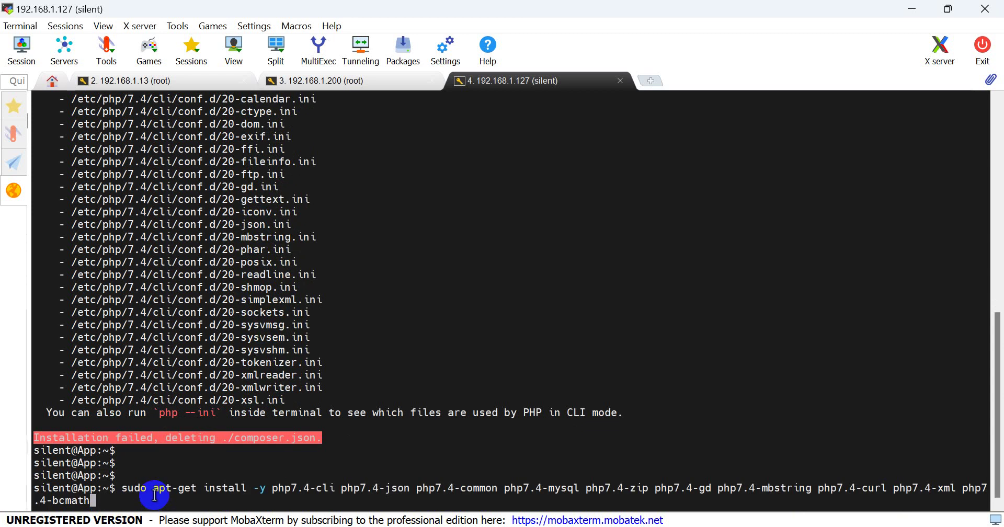
key("Return")
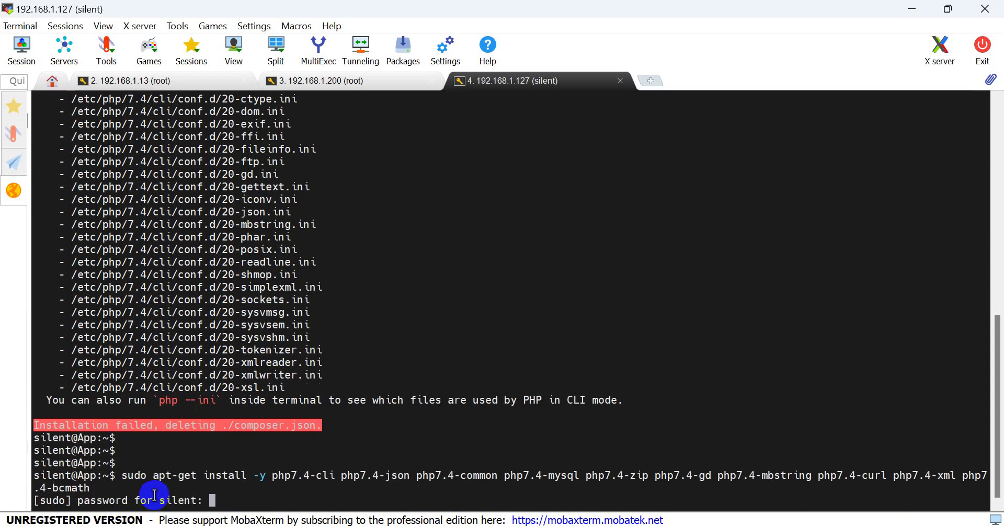
key("Return")
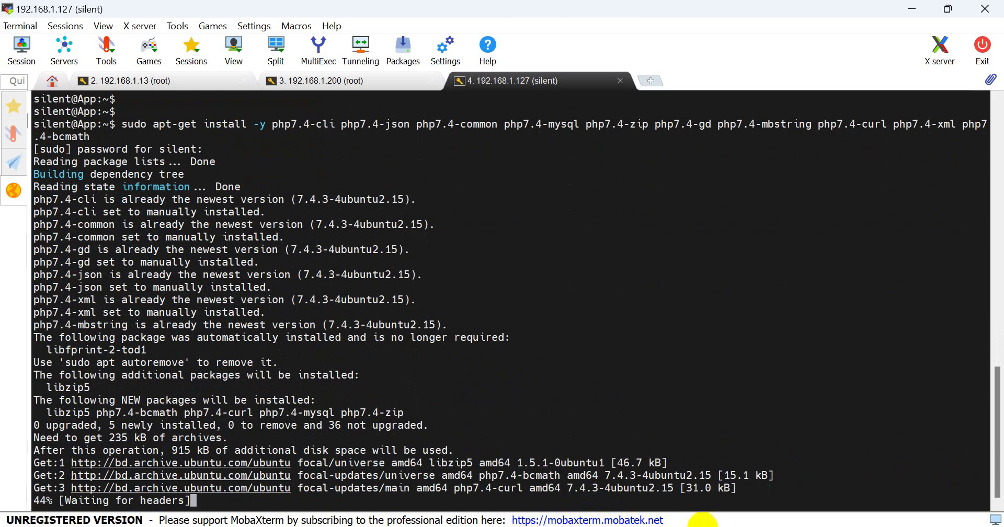
Paste the PHP 7.4 extensions install command into a maximized new Notepad note and select it.
left_click(700, 526)
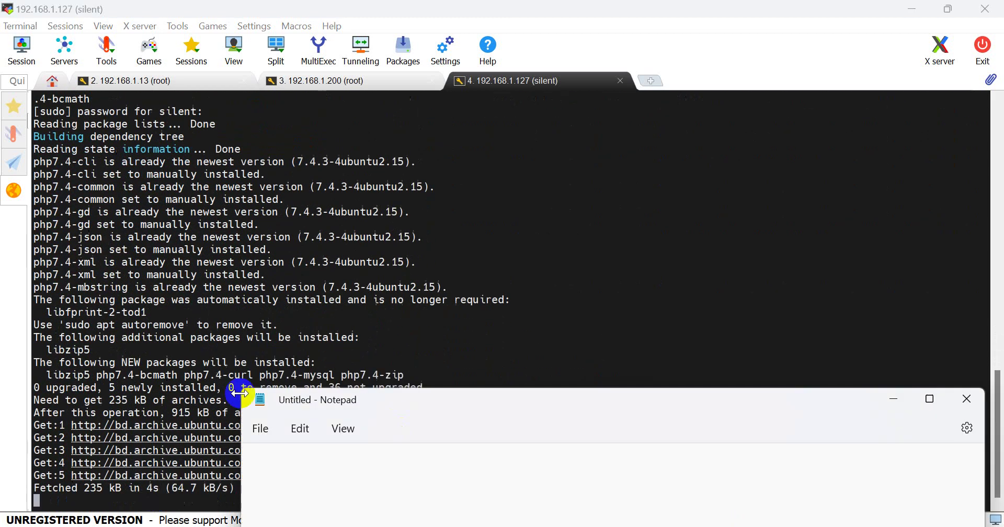
double_click(588, 403)
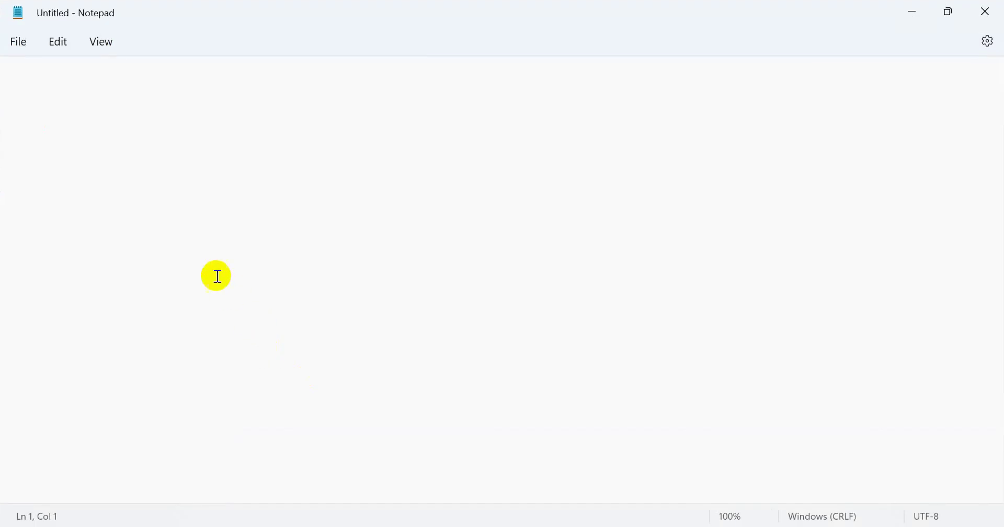
key("ctrl+v")
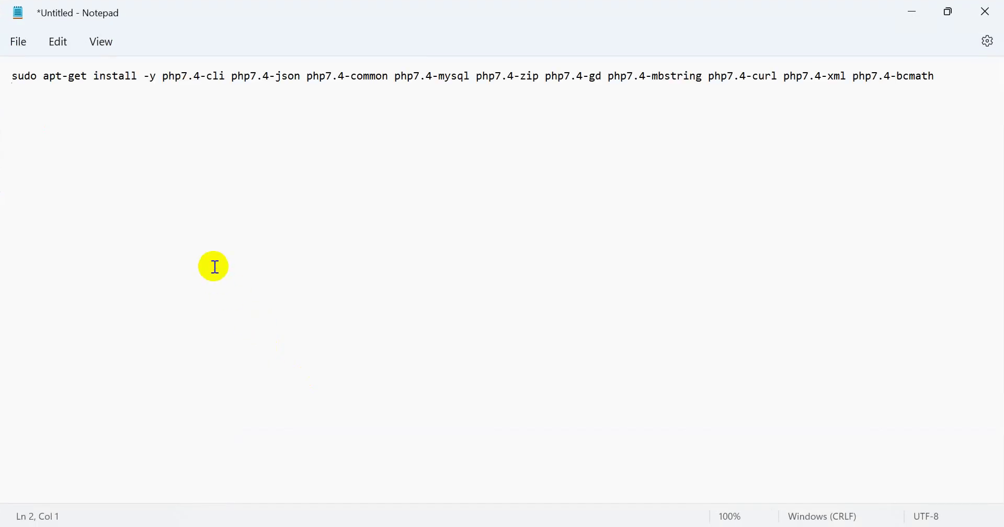
left_click_drag(935, 76, 125, 76)
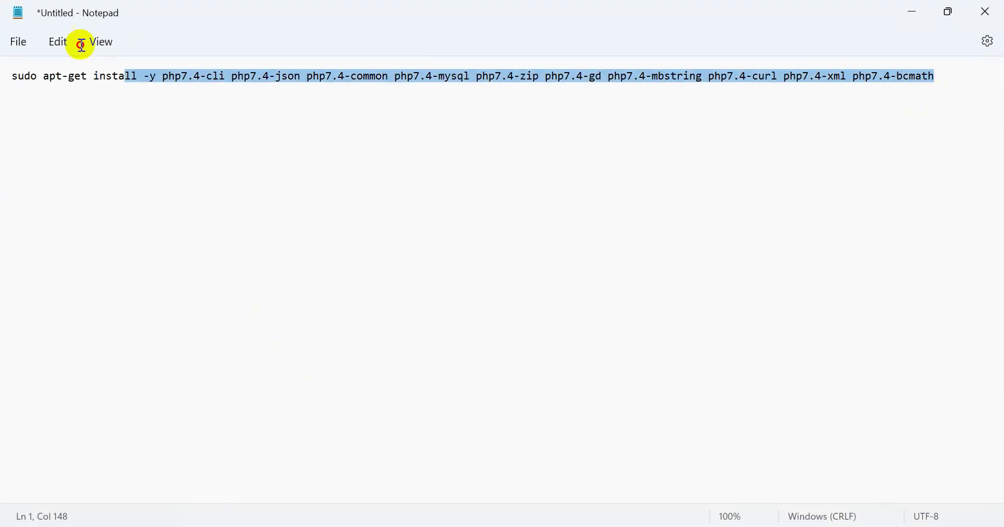
left_click_drag(81, 45, 11, 39)
left_click(948, 12)
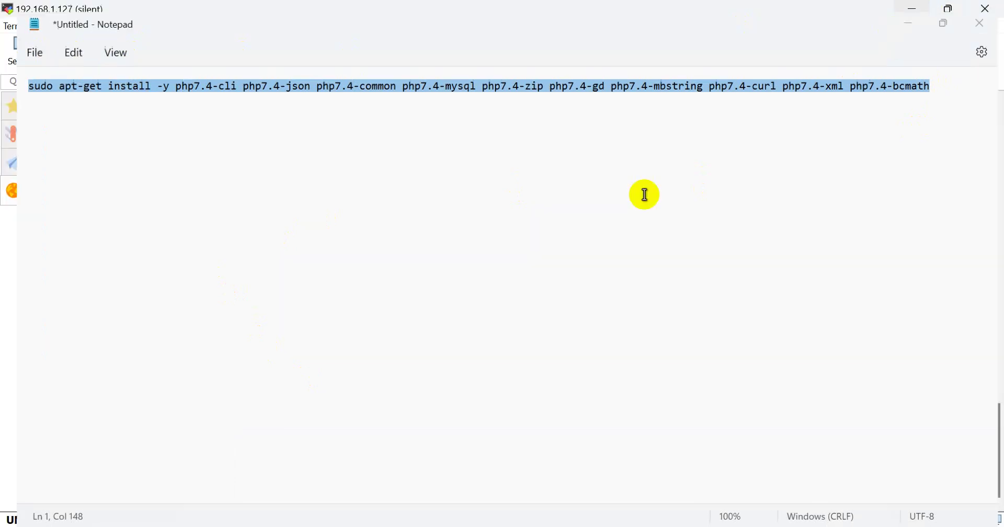
scroll(471, 440, "up", 7)
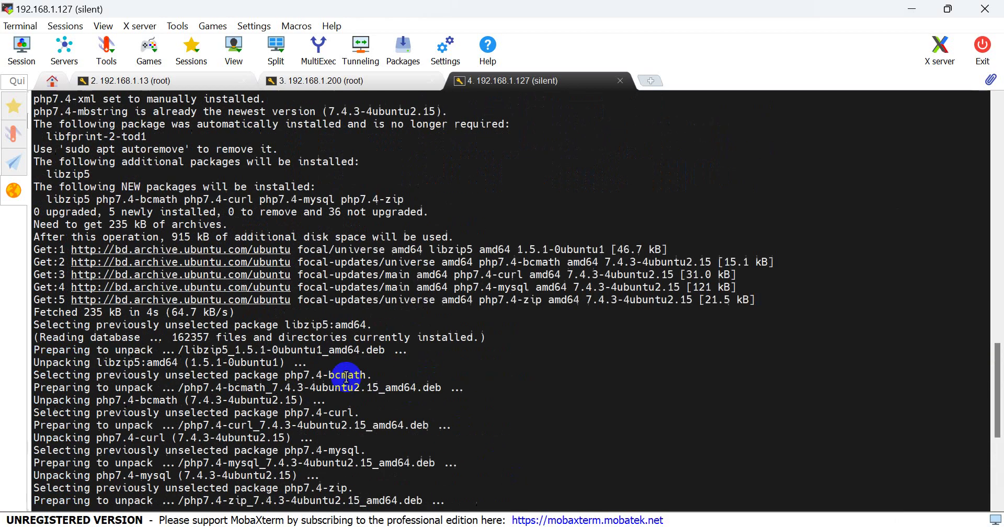
scroll(345, 377, "up", 10)
scroll(442, 364, "up", 4)
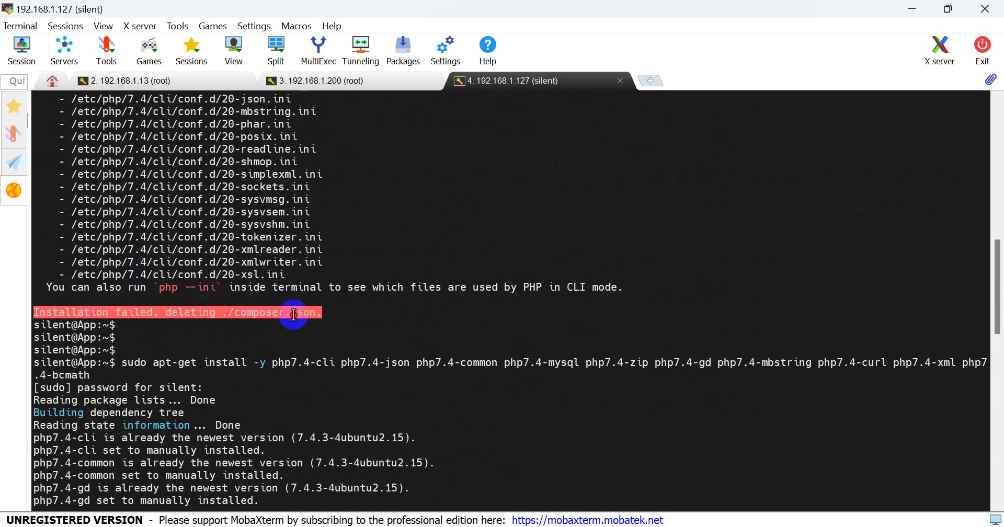
Paste the selected PHP ini hint and failure lines into the terminal via the paste preview.
left_click_drag(294, 314, 34, 287)
right_click(111, 295)
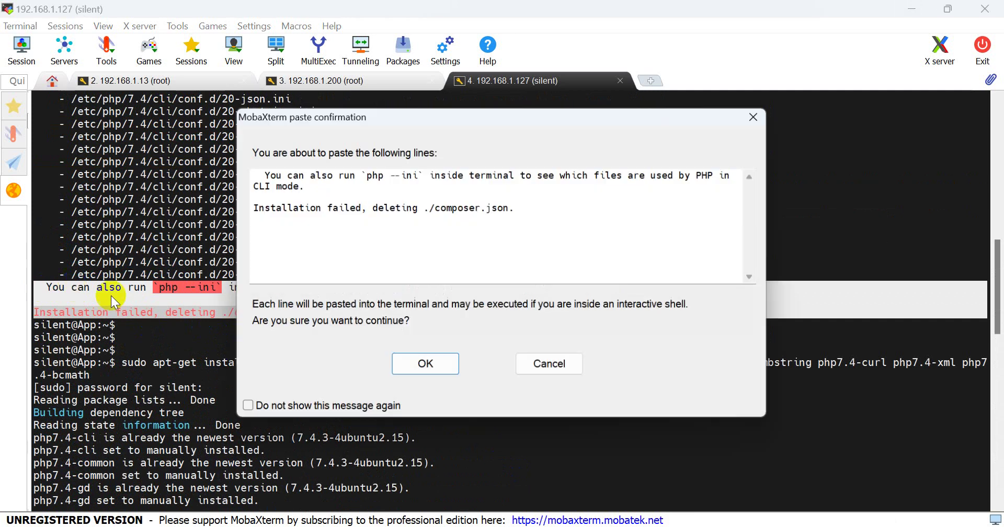
key("ctrl+a")
right_click(340, 187)
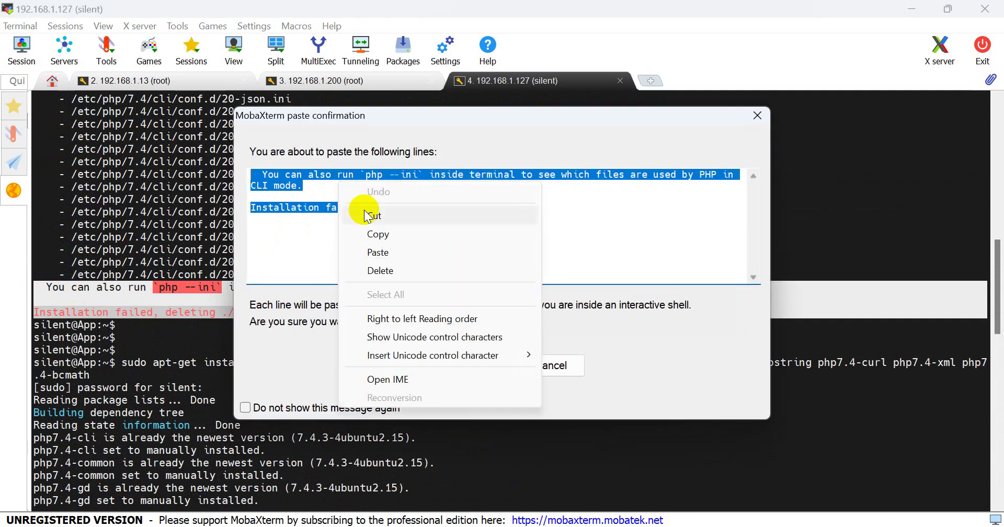
left_click(426, 366)
left_click(423, 363)
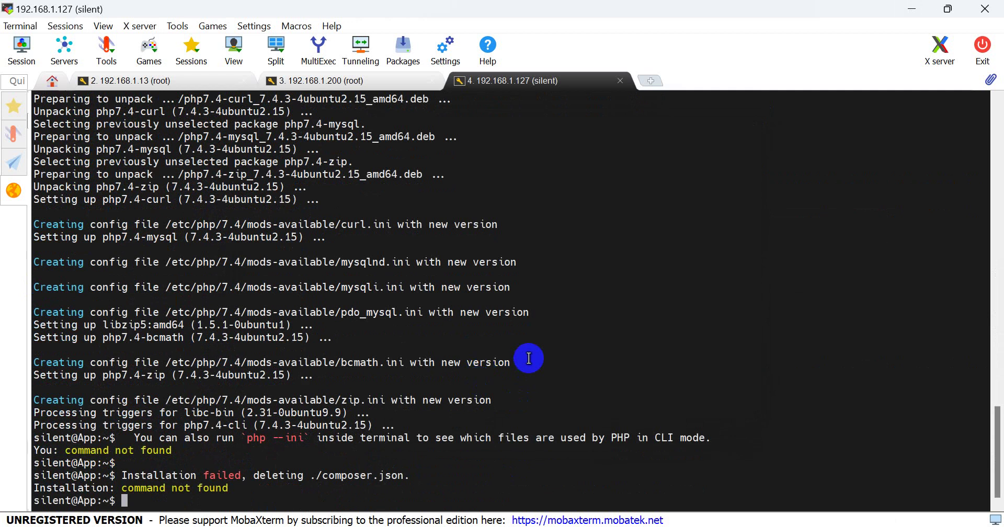
Rerun the recalled apt-get install, showing all PHP 7.4 packages already newest.
key("Up")
key("Up")
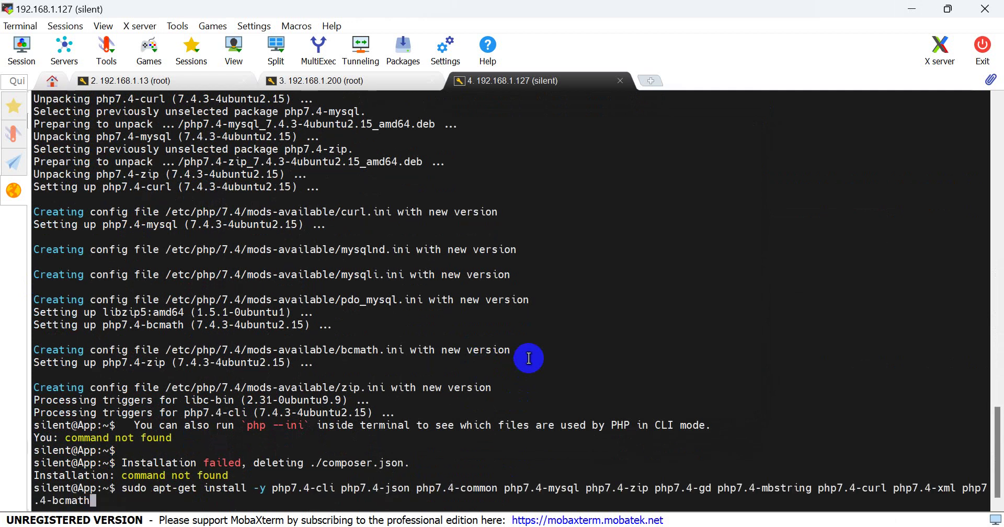
key("Return")
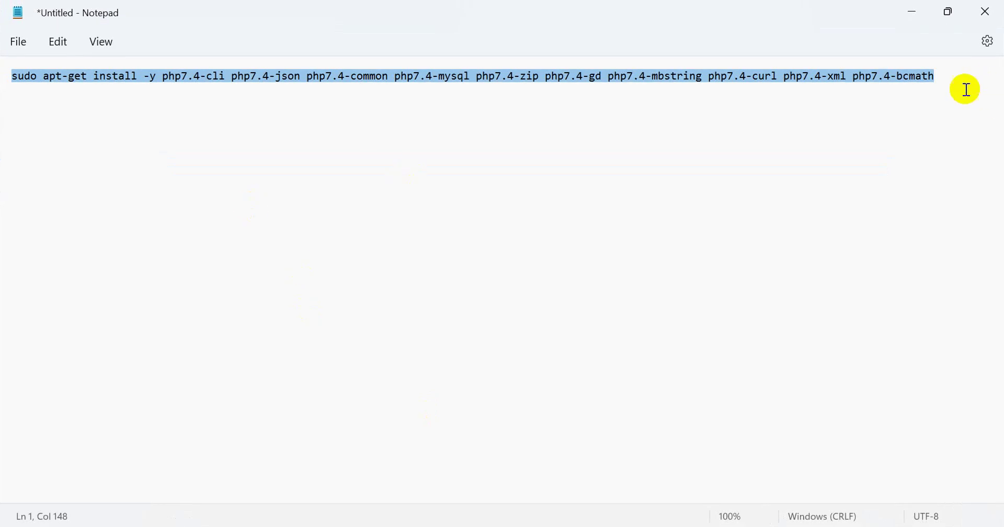
left_click(947, 79)
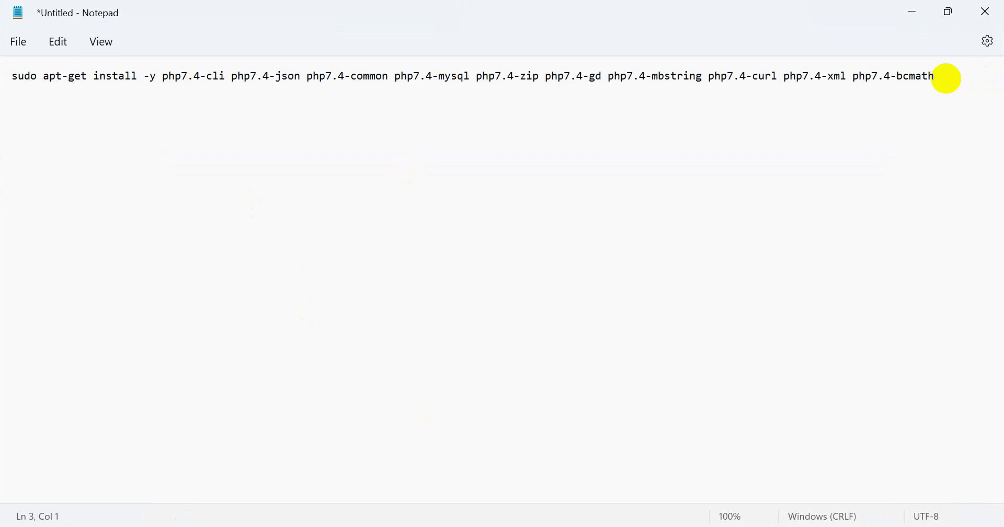
left_click(912, 11)
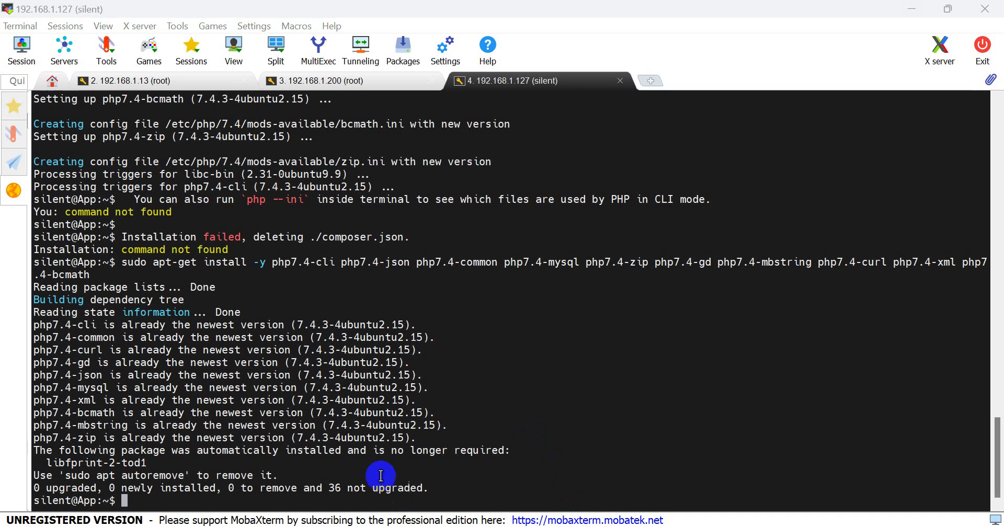
Run composer require "codeception/codeception" --dev from history, then run it again.
key("Up")
key("Up")
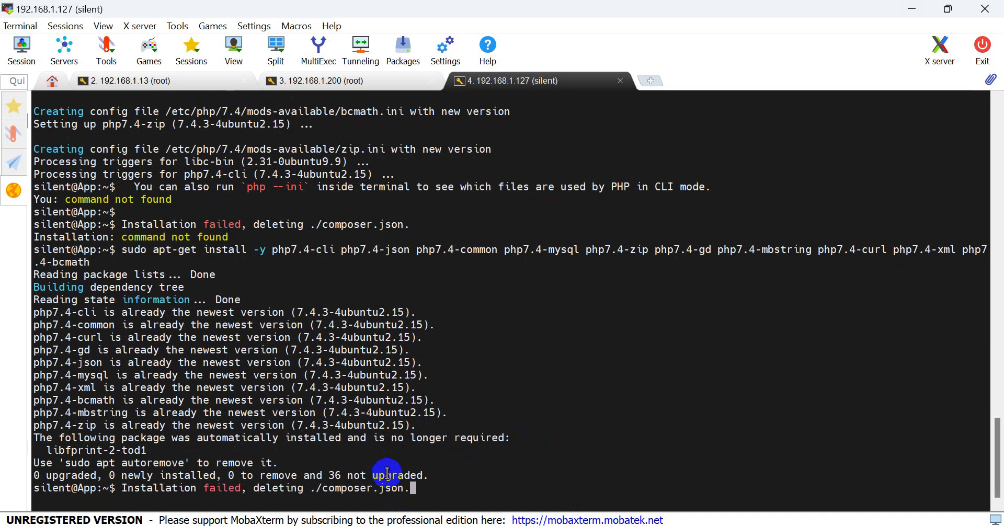
key("Up")
key("Up")
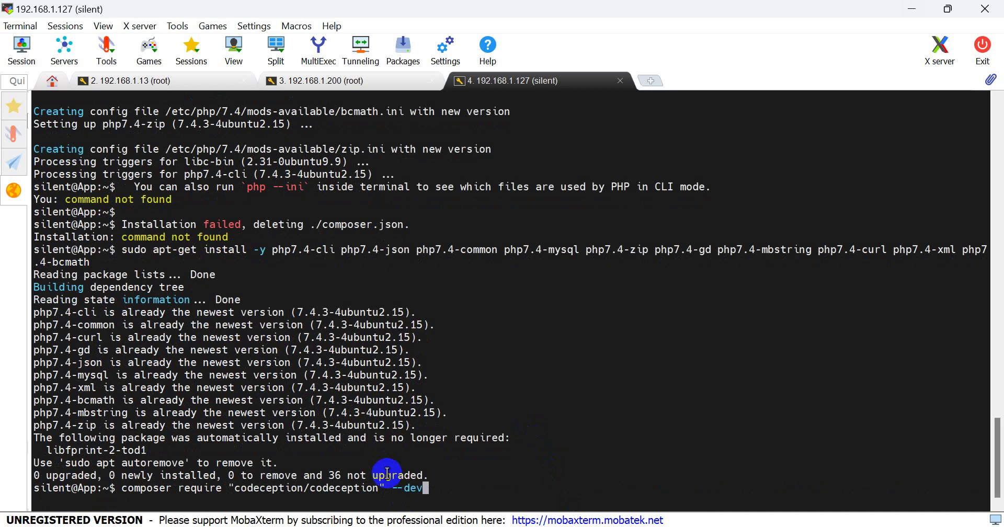
key("Return")
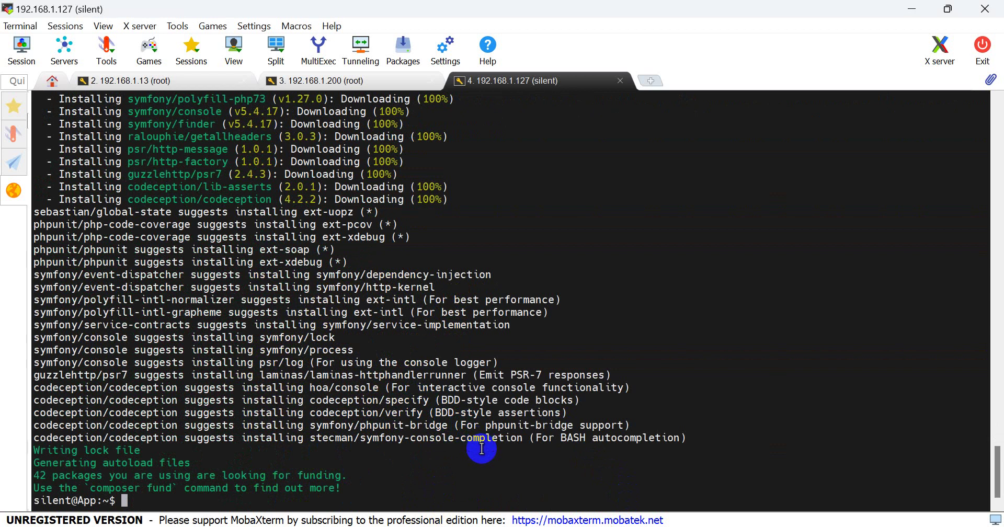
key("Up")
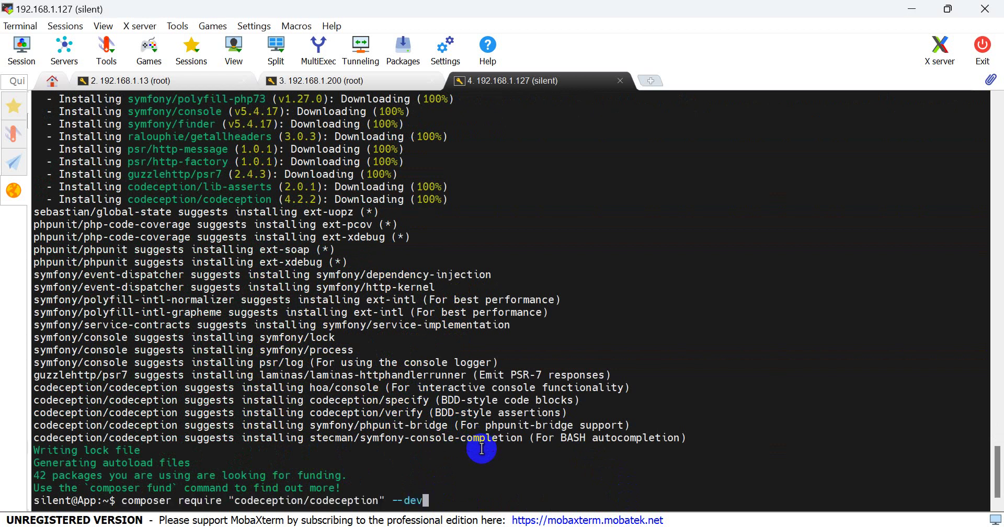
key("Return")
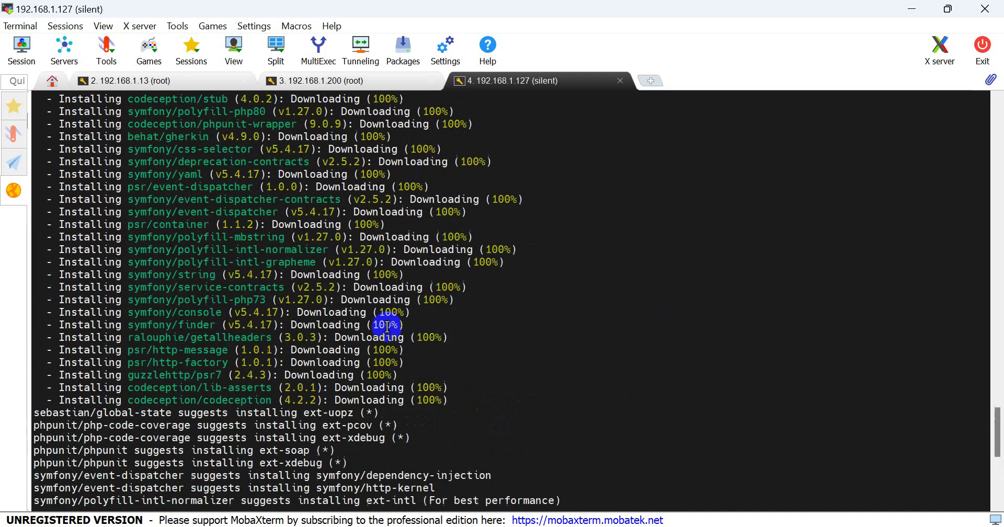
scroll(381, 325, "up", 10)
scroll(314, 207, "up", 10)
scroll(348, 225, "up", 10)
scroll(337, 236, "down", 6)
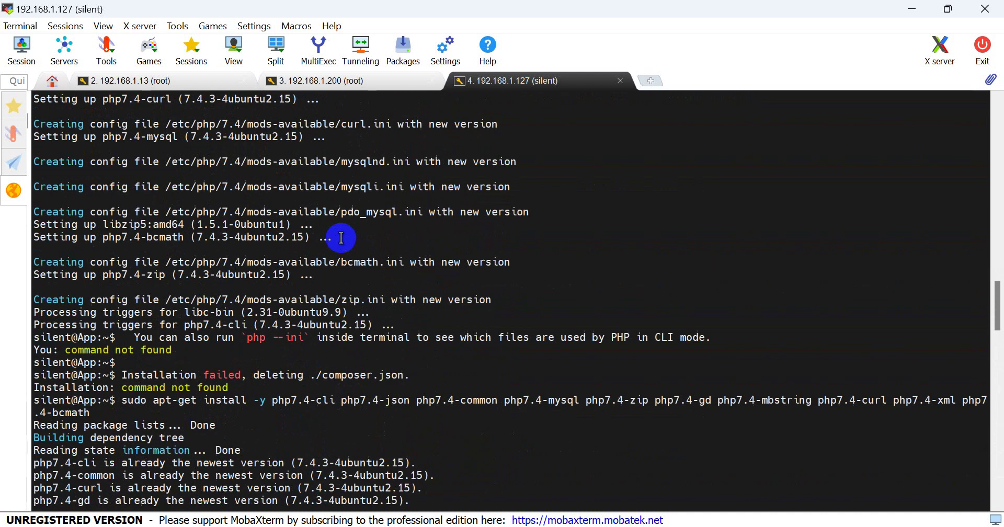
scroll(314, 287, "up", 9)
scroll(306, 292, "up", 10)
scroll(307, 291, "up", 6)
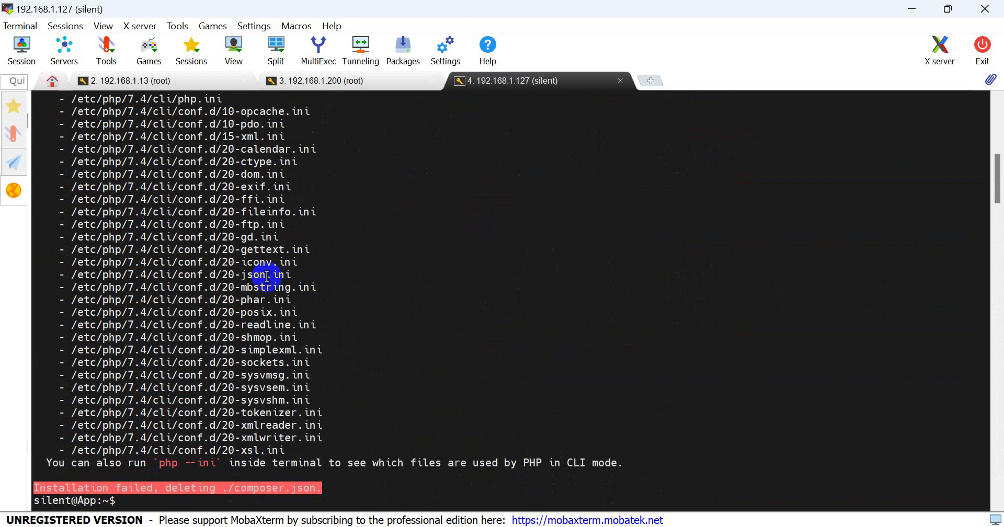
scroll(275, 276, "up", 8)
scroll(267, 275, "down", 2)
scroll(266, 275, "down", 2)
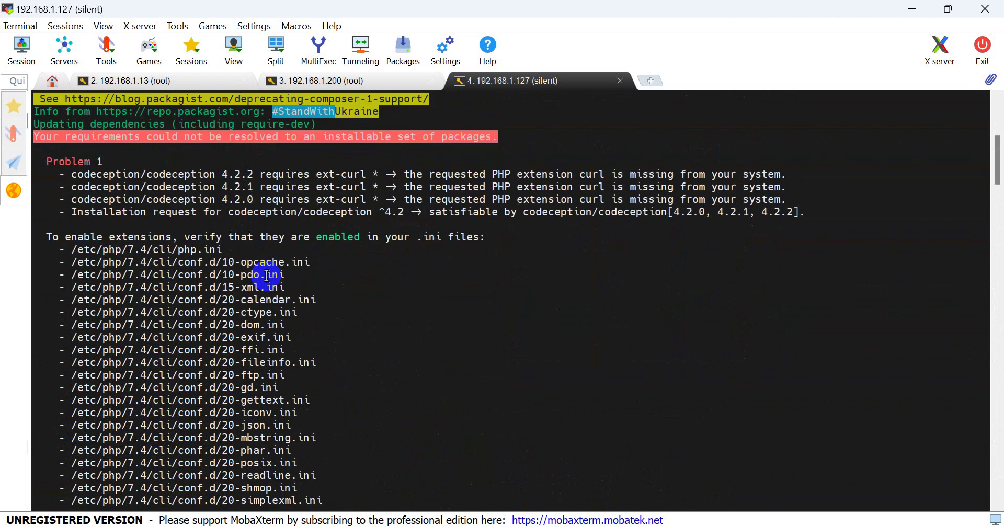
scroll(267, 275, "down", 1)
scroll(267, 275, "down", 3)
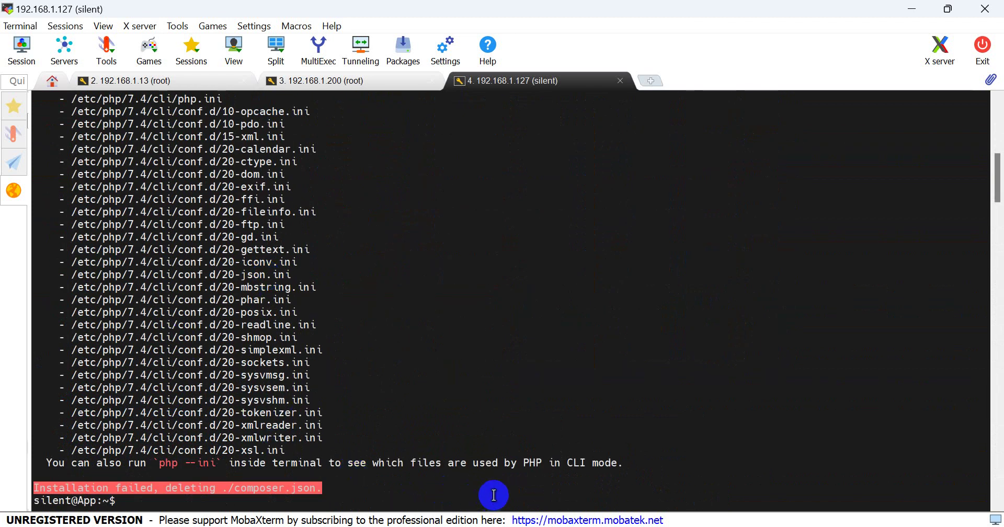
Paste at the terminal prompt, then select the apt-get install line in the Notepad note.
right_click(500, 397)
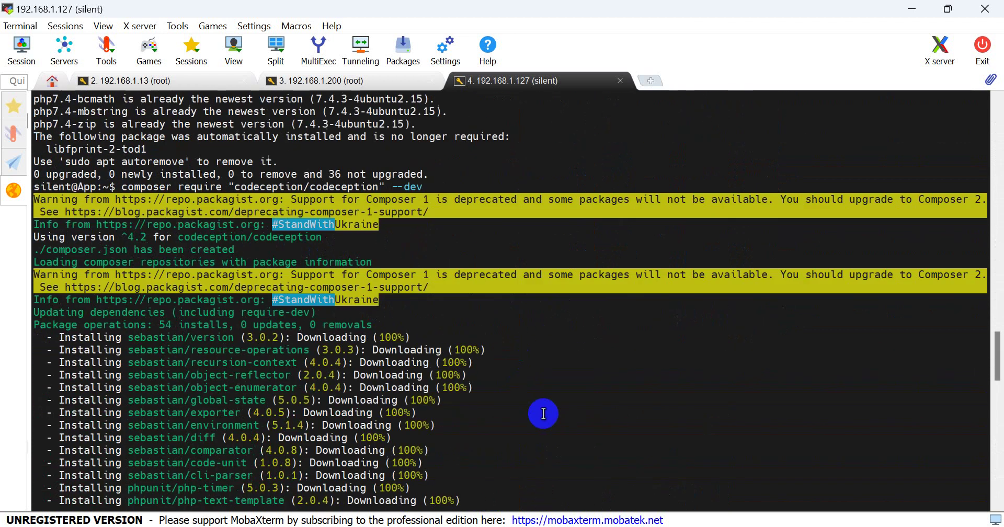
key("alt+Tab")
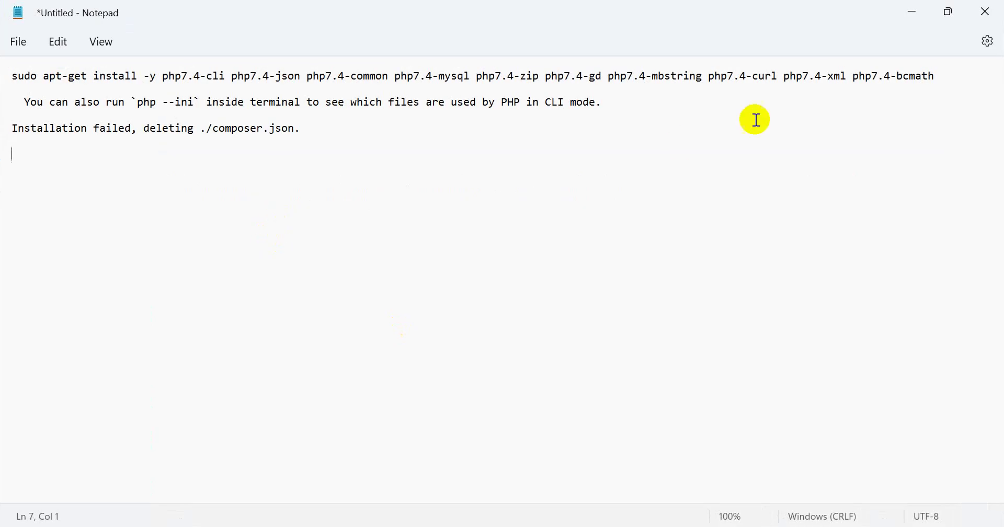
mouse_move(934, 75)
left_mouse_down()
mouse_move(405, 70)
mouse_move(18, 26)
mouse_move(2, 75)
left_mouse_up()
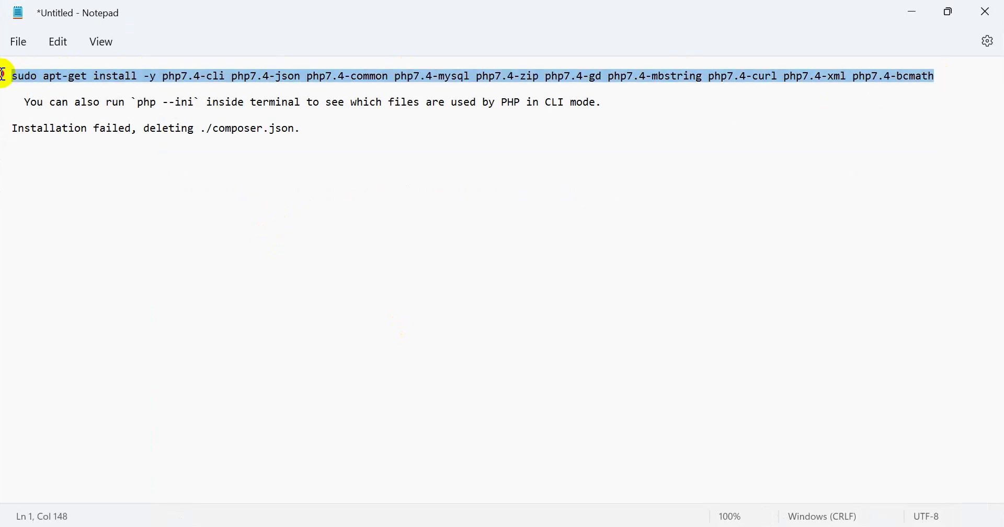